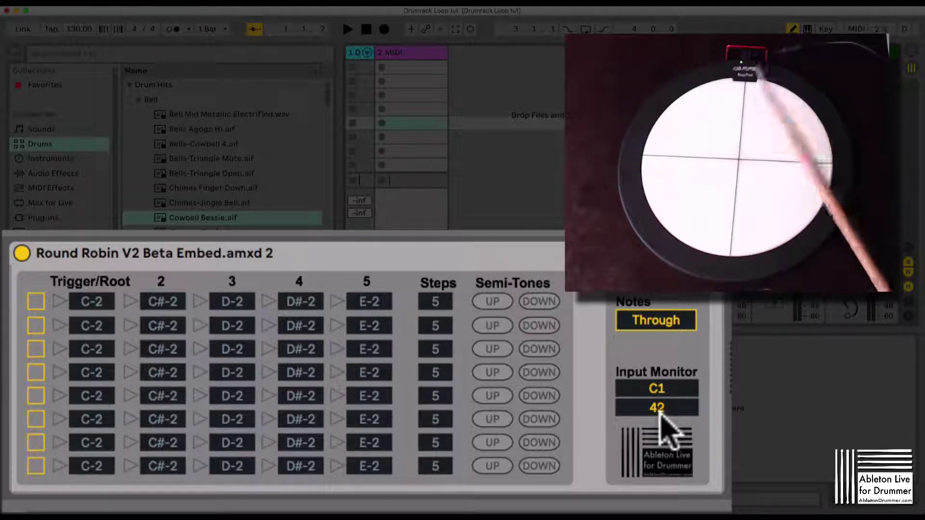
Activate Round Robin row 1 with trigger note C1 and Steps set to 1
click(33, 303)
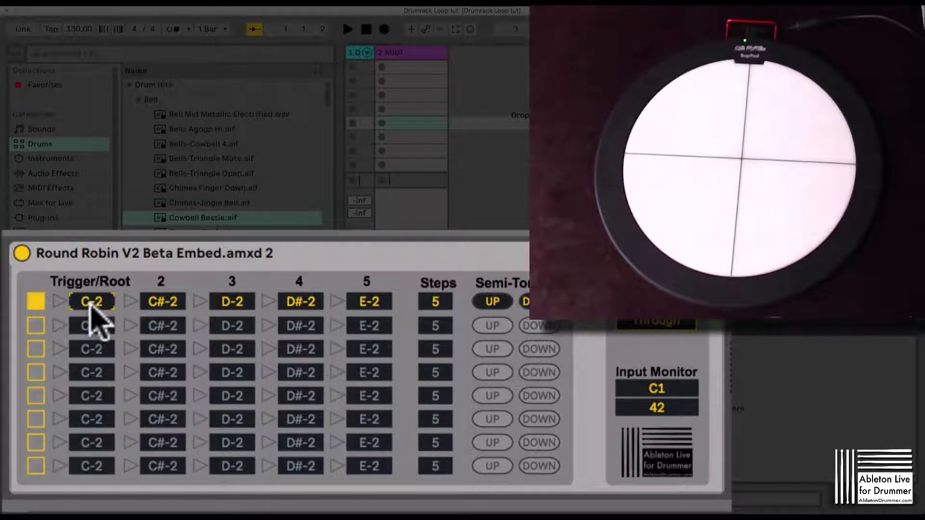
text(C1)
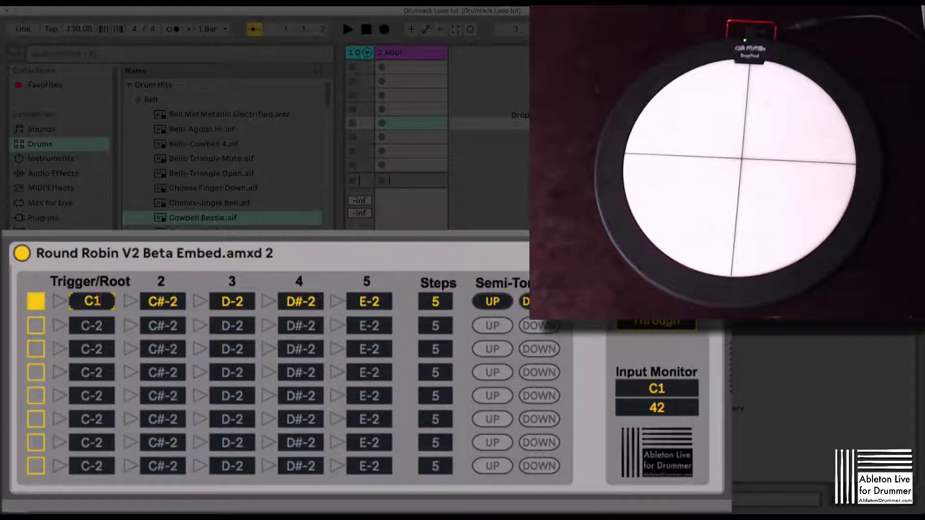
click(154, 255)
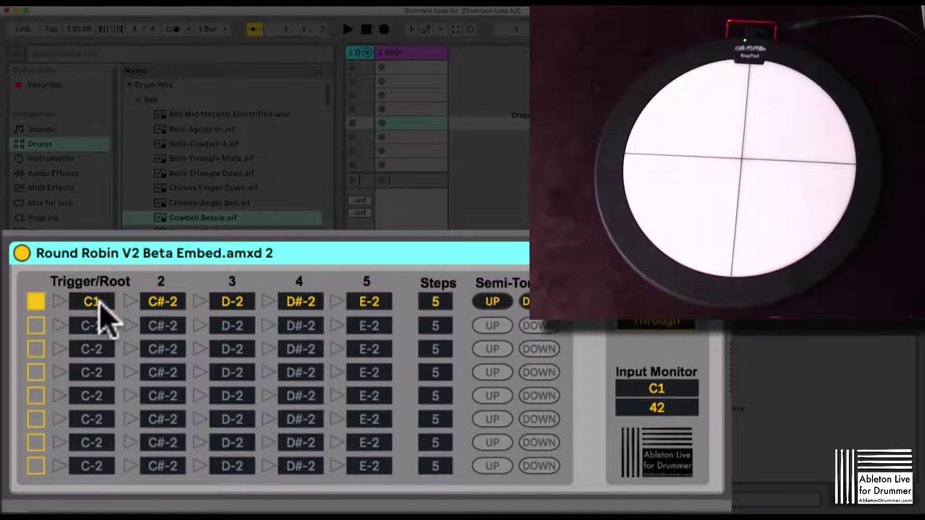
click(436, 301)
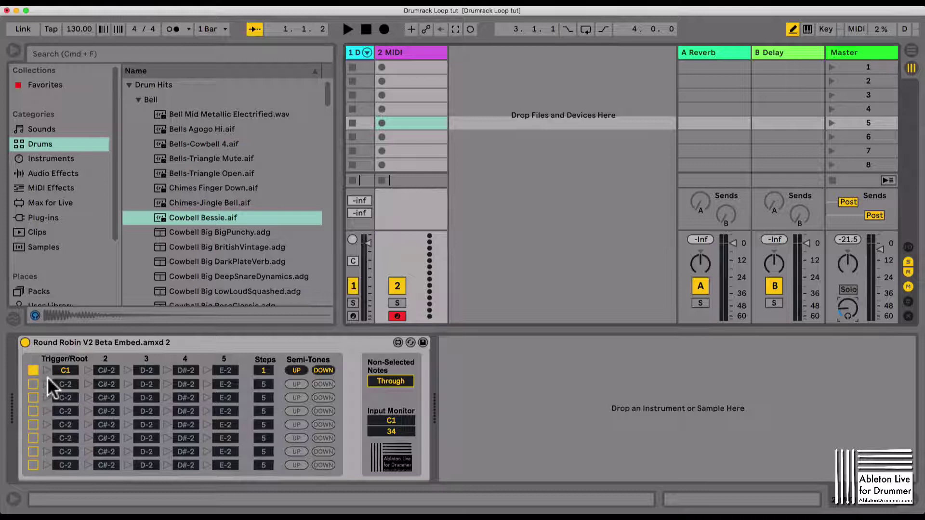
Preview the Bell Mid Metallic, Bells Agogo Hi, Bells-Cowbell 4 and Bells-Triangle Mute samples
click(192, 115)
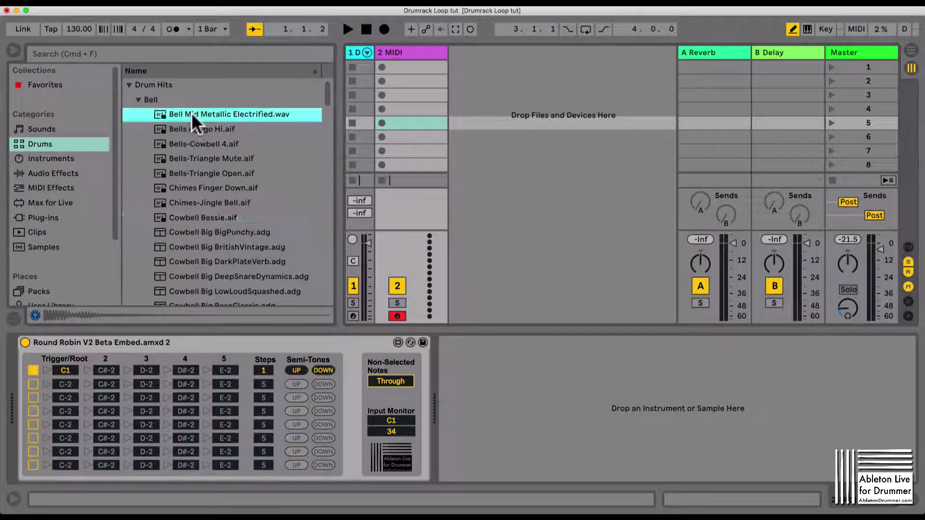
click(199, 129)
click(200, 144)
click(200, 158)
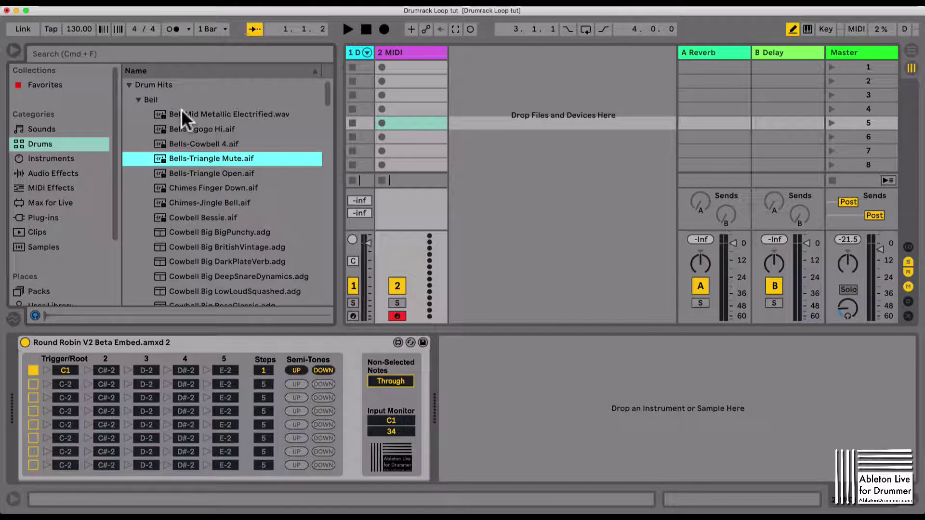
Load Bell Mid Metallic Electrified onto the track and group its Simpler into a Drum Rack
drag(183, 115, 561, 393)
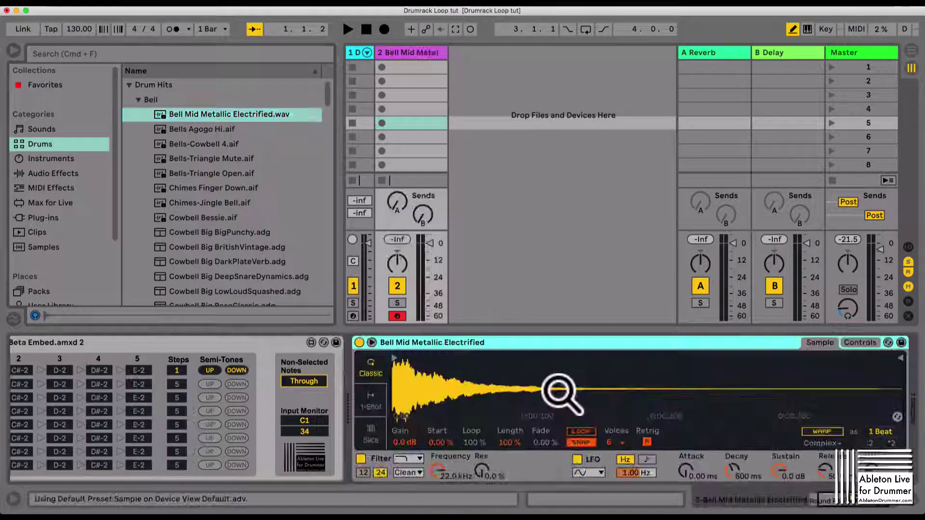
right_click(466, 344)
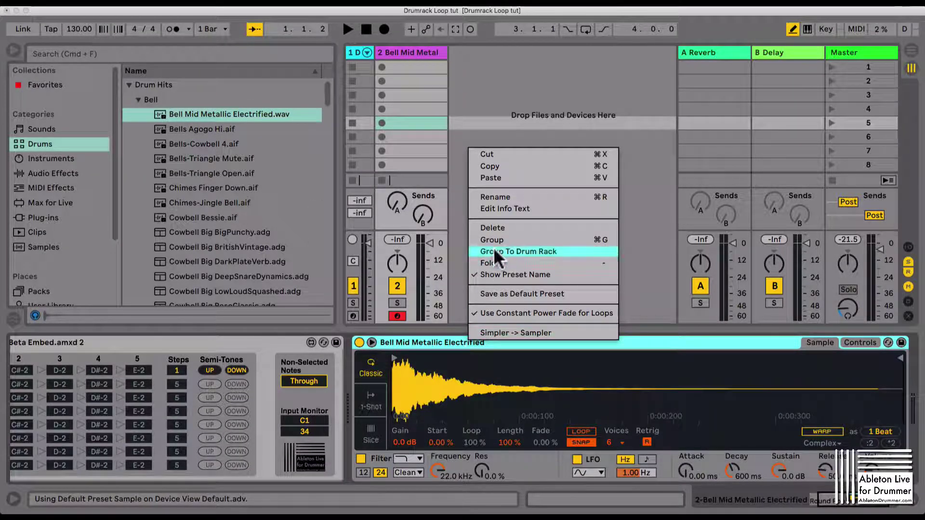
click(506, 251)
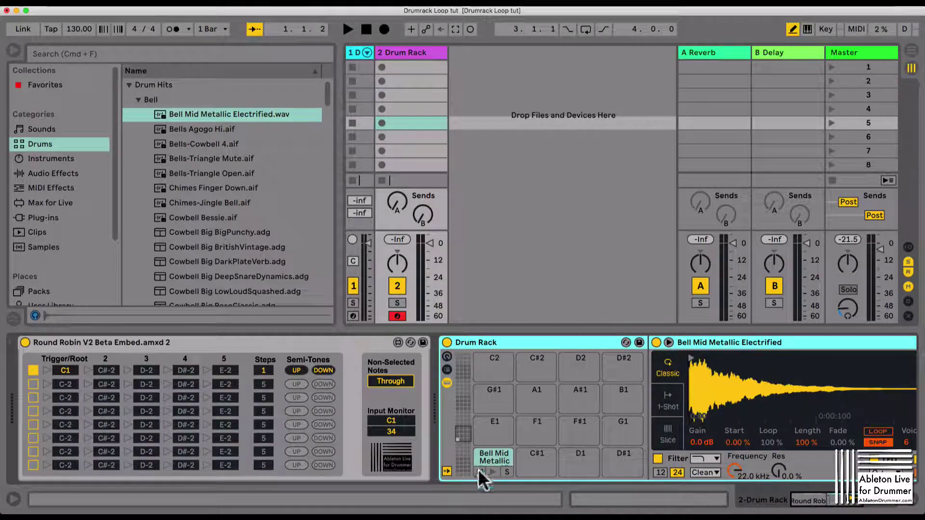
mouse_move(495, 461)
mouse_down()
mouse_move(492, 433)
mouse_move(501, 482)
mouse_move(498, 462)
mouse_up()
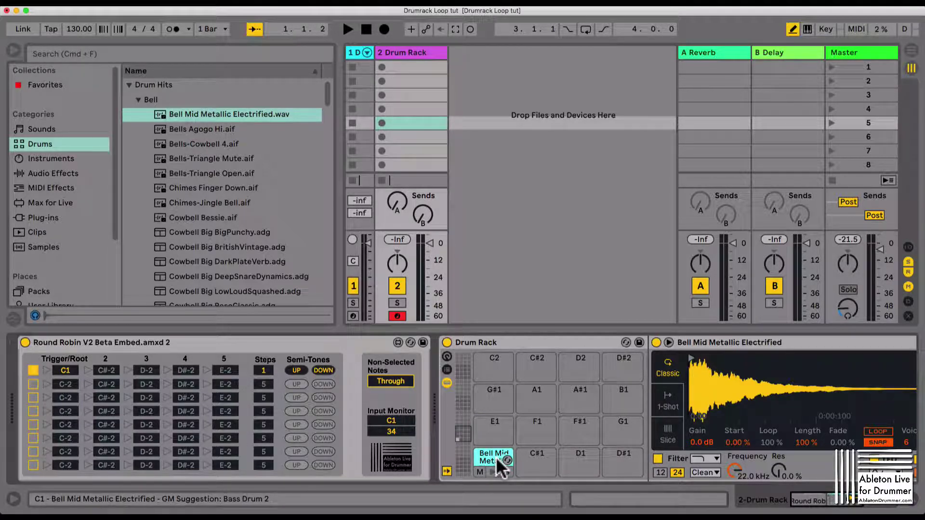
Put Bells Agogo Hi on pad C#1 and Bells-Cowbell 4 on pad D1
drag(178, 139, 537, 462)
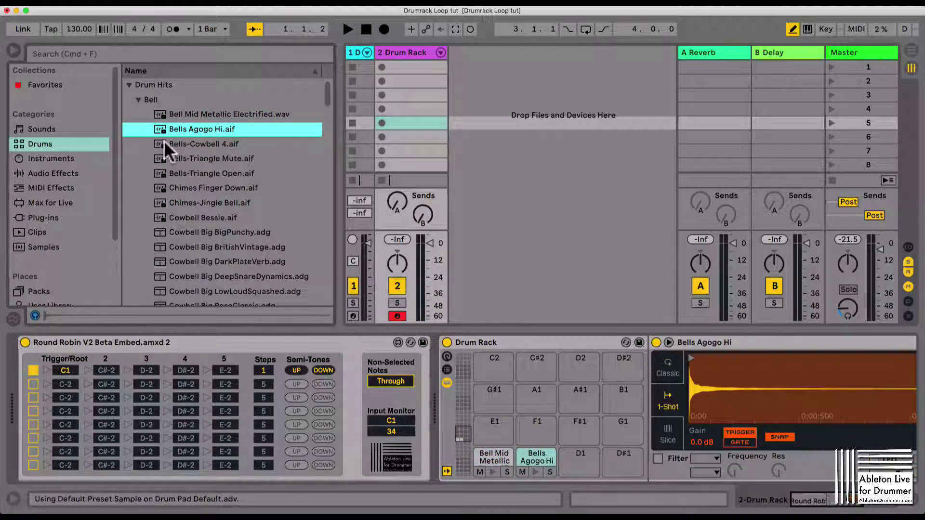
drag(166, 142, 583, 460)
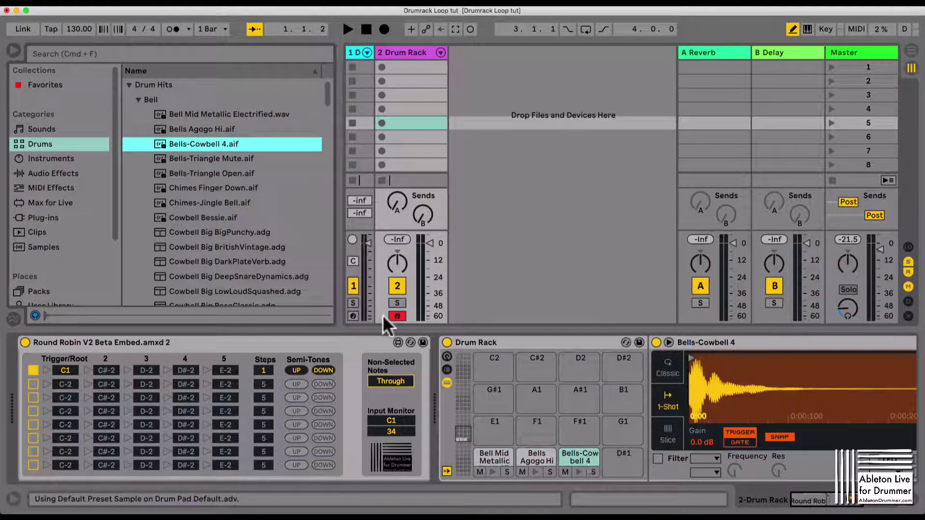
drag(156, 157, 404, 47)
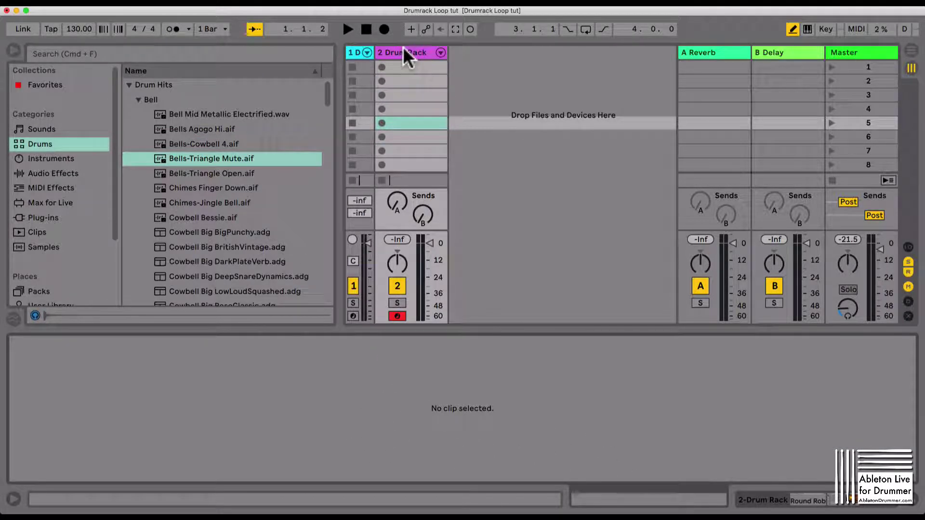
Load Bells-Triangle Mute onto the Drum Rack's D#1 pad
click(405, 53)
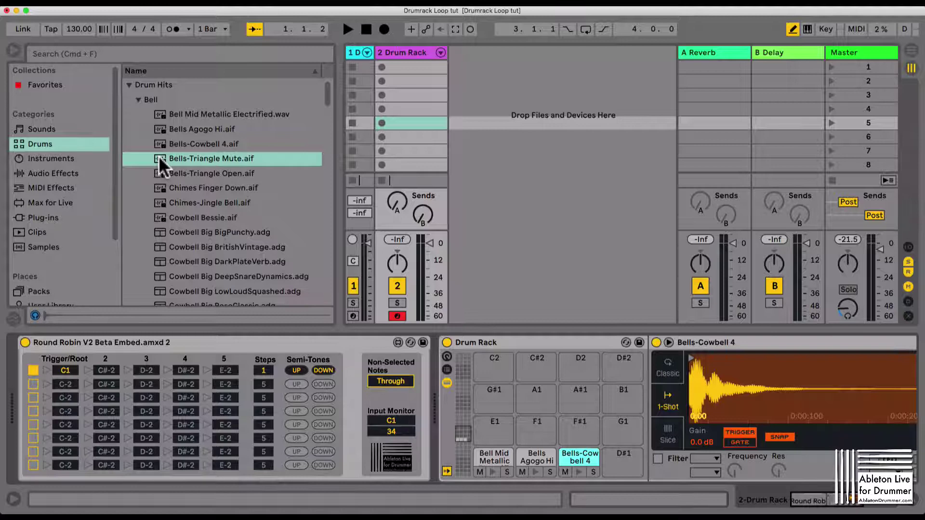
drag(161, 164, 188, 176)
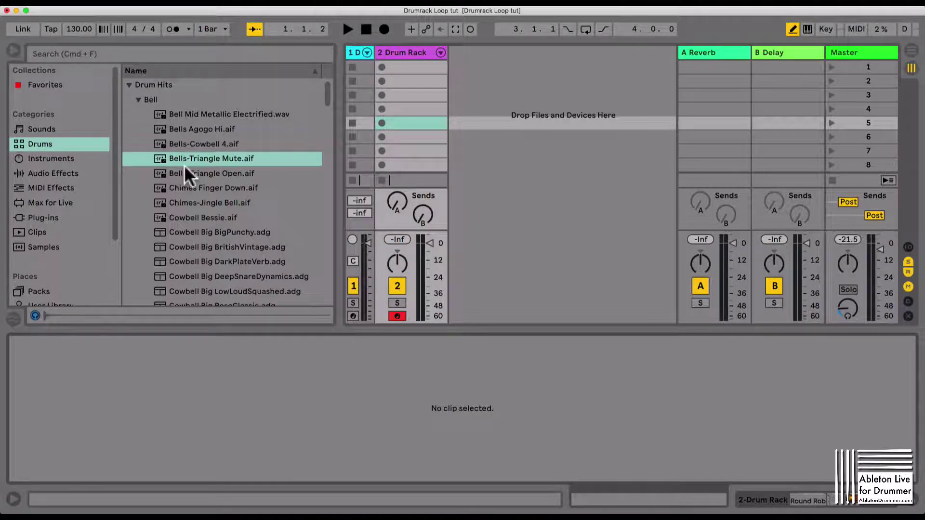
click(392, 49)
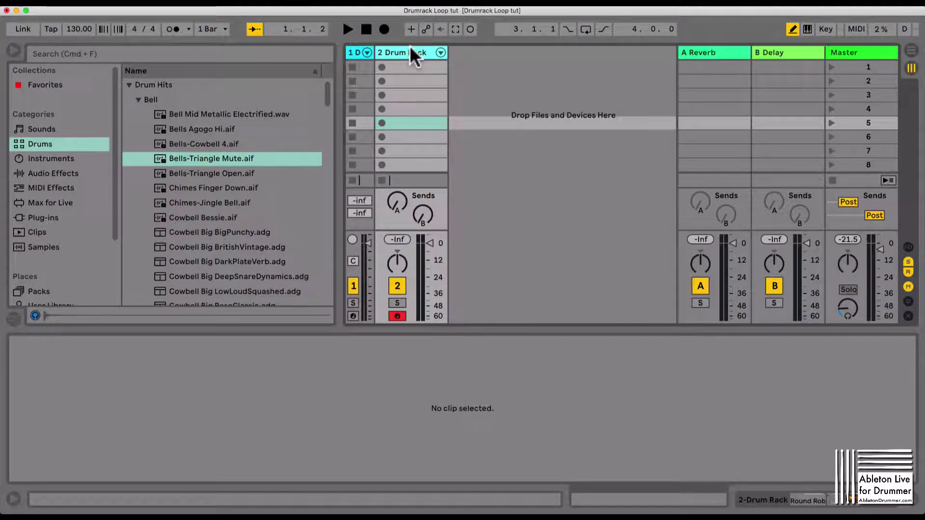
click(410, 51)
click(161, 162)
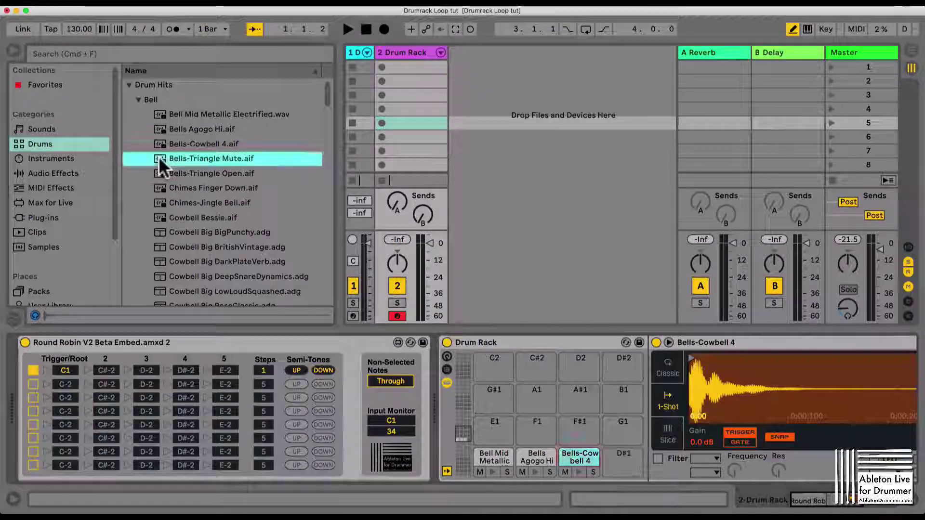
drag(162, 163, 626, 462)
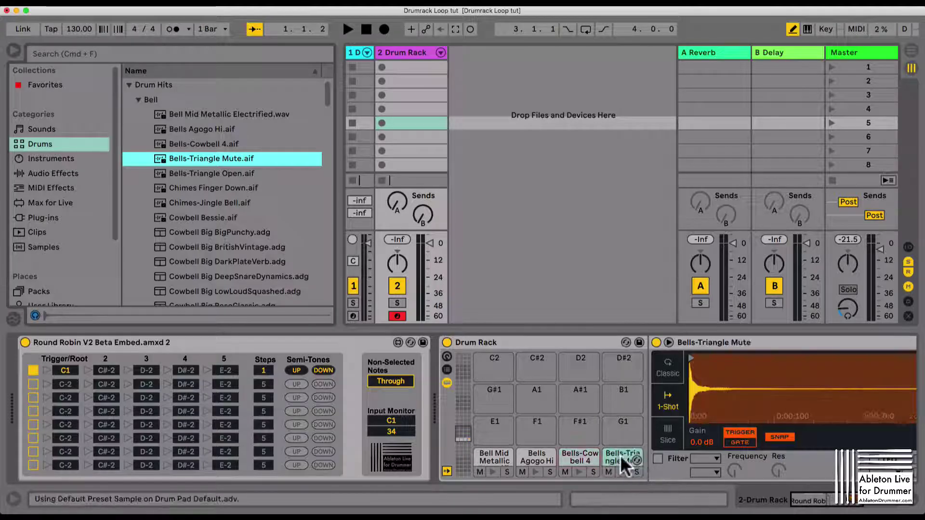
Audition the four bell pads from C1 to D#1
click(492, 472)
click(535, 473)
click(579, 472)
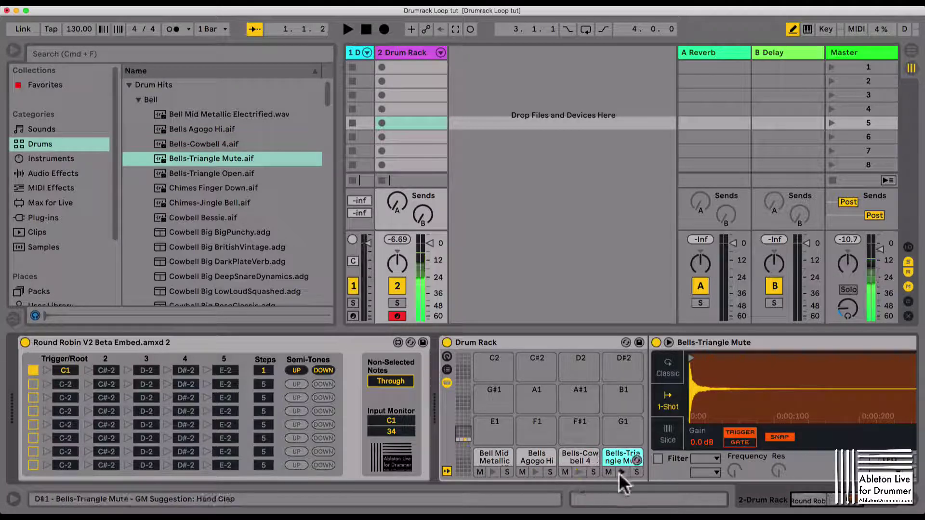
click(621, 472)
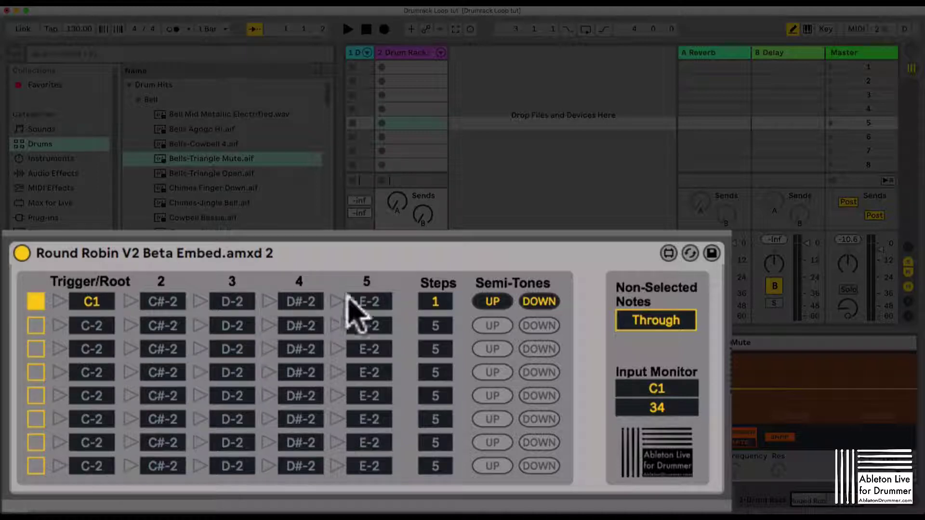
Raise row 1 to 4 steps and set its second step note to C#1
click(436, 300)
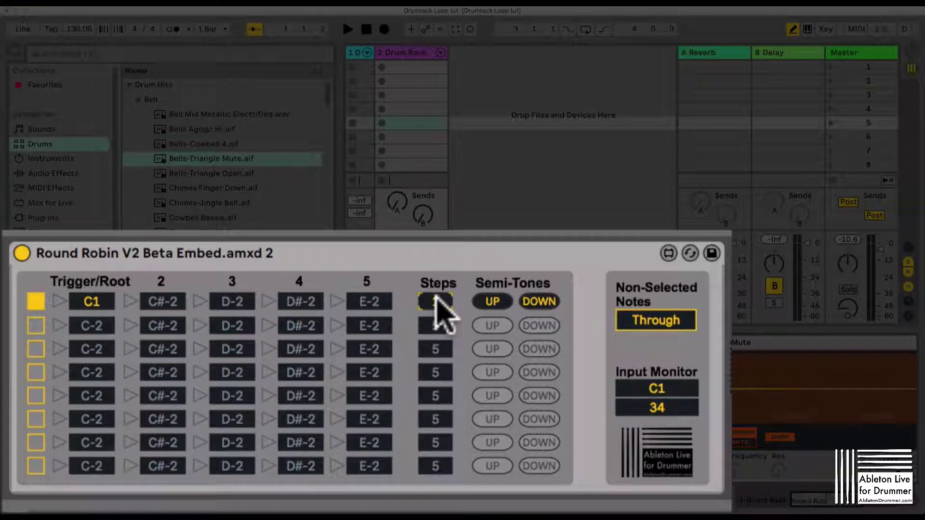
drag(436, 296, 436, 287)
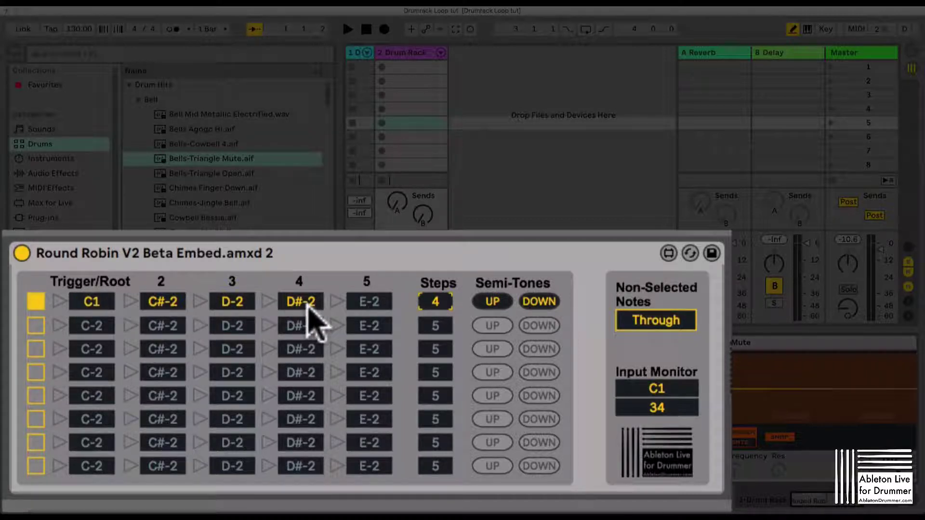
mouse_move(162, 303)
mouse_down()
mouse_move(162, 295)
mouse_move(161, 308)
mouse_up()
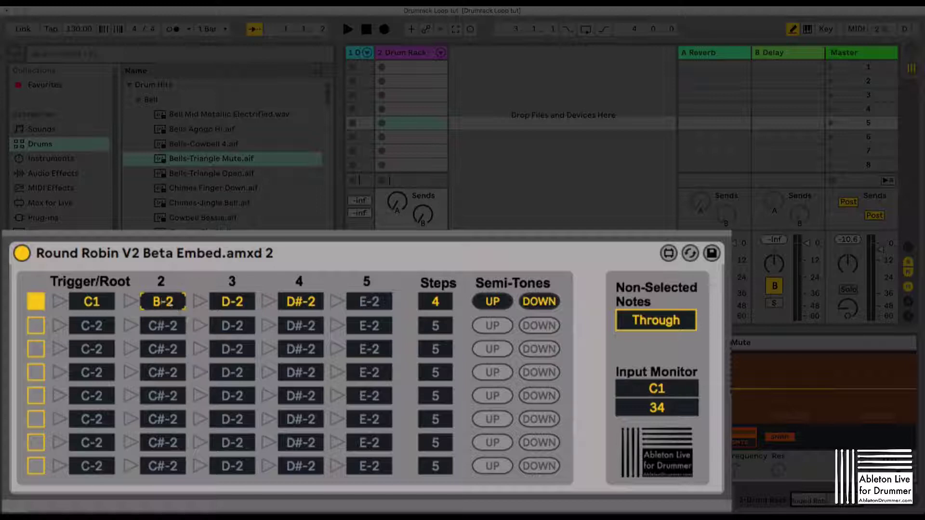
drag(162, 301, 164, 294)
drag(162, 296, 163, 290)
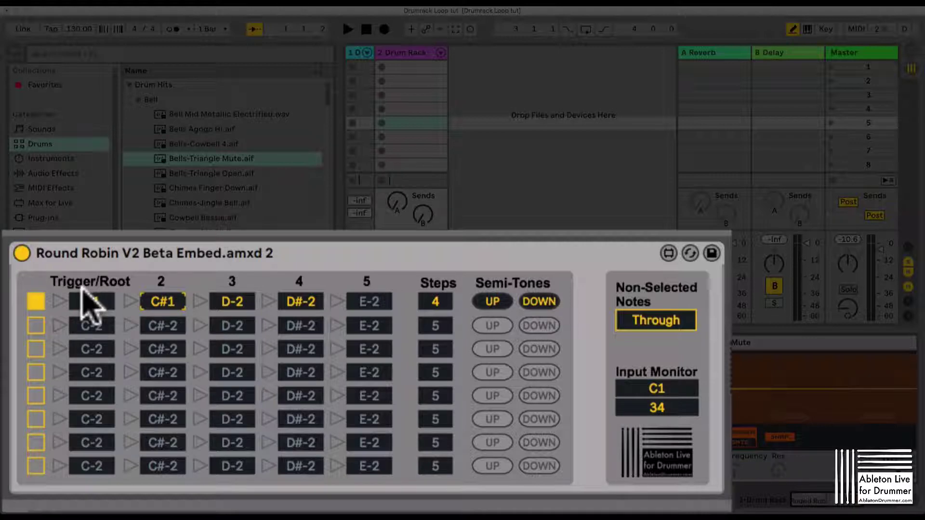
Try the semitone up and down buttons and lower row 1's trigger note
click(535, 302)
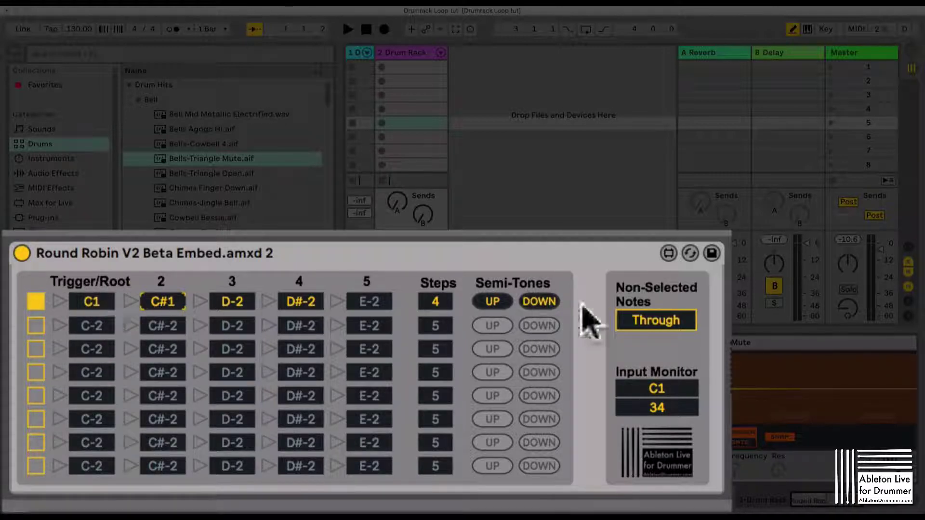
click(492, 302)
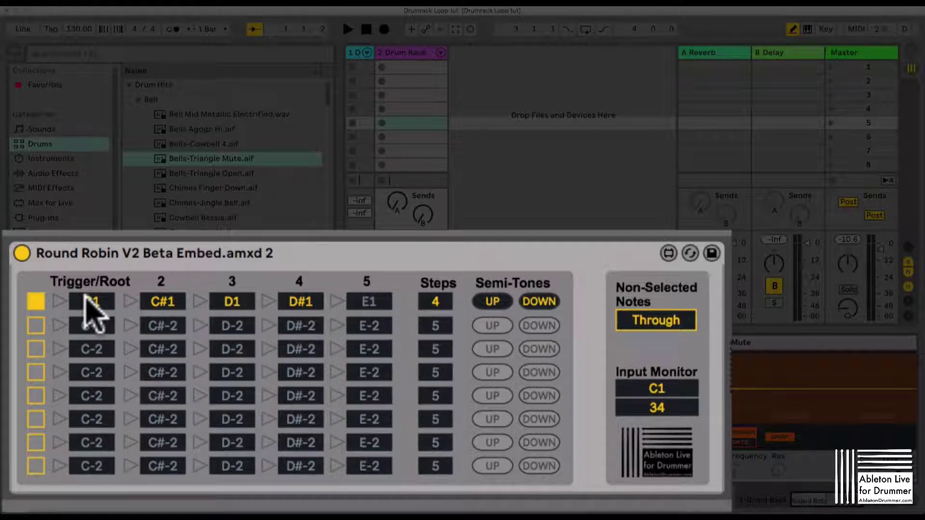
mouse_move(89, 301)
mouse_down()
mouse_move(89, 313)
mouse_move(96, 308)
mouse_up()
click(492, 302)
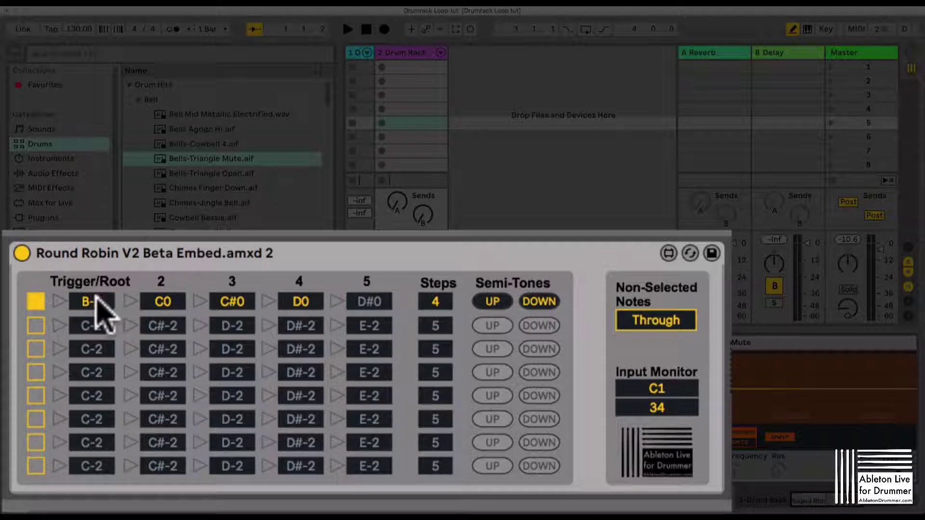
Set row 1's trigger to C1 so its steps climb by semitones to E1
click(539, 303)
click(93, 308)
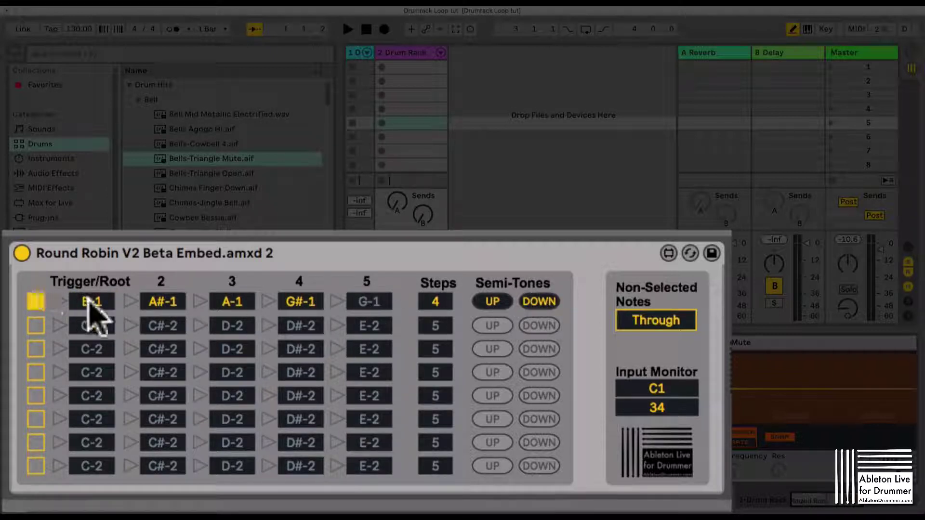
text(C1)
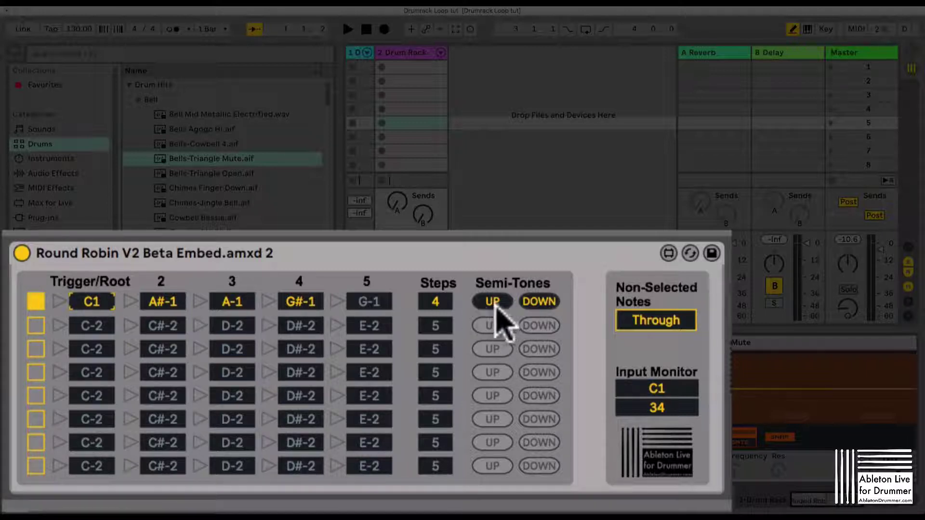
click(494, 304)
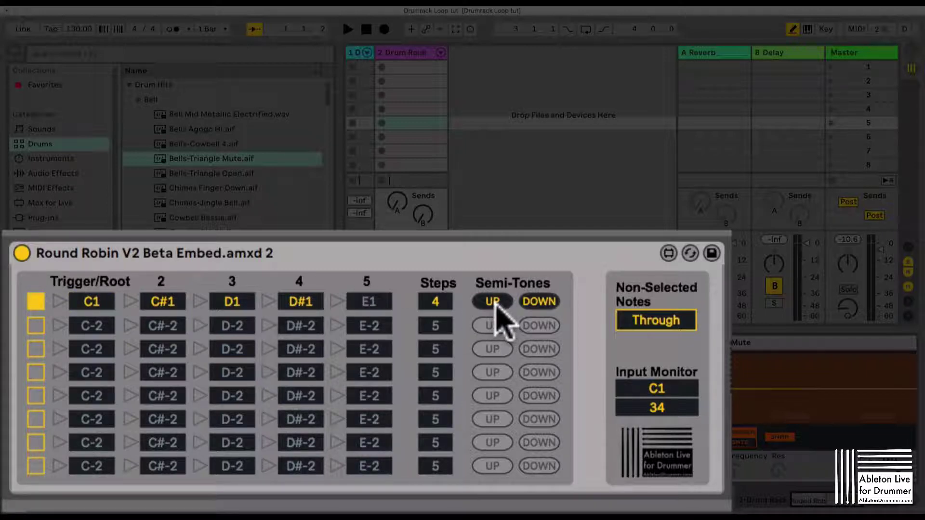